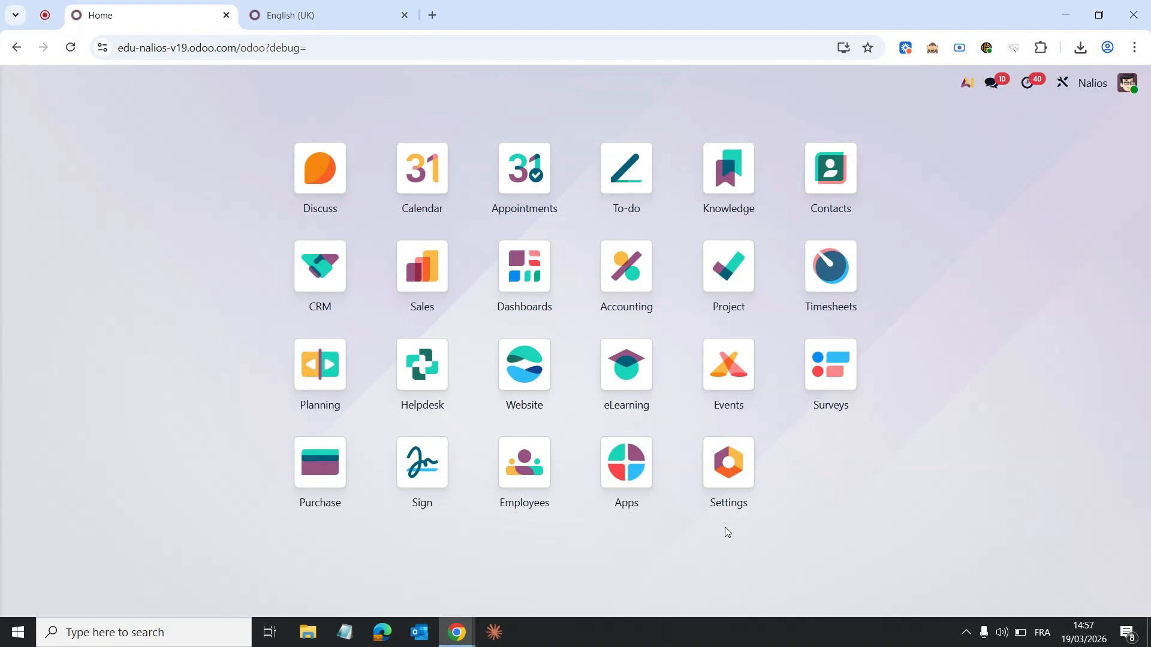
Activate the developer mode in the general settings
left_click(728, 459)
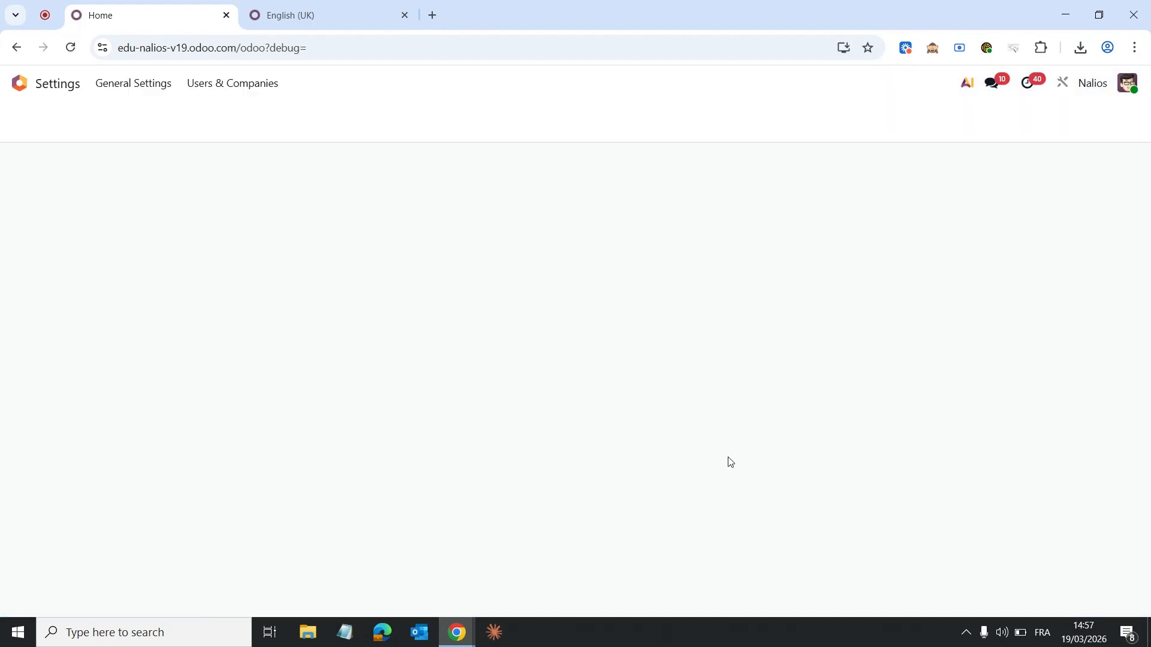
scroll(493, 377, "down", 4)
scroll(494, 376, "down", 15)
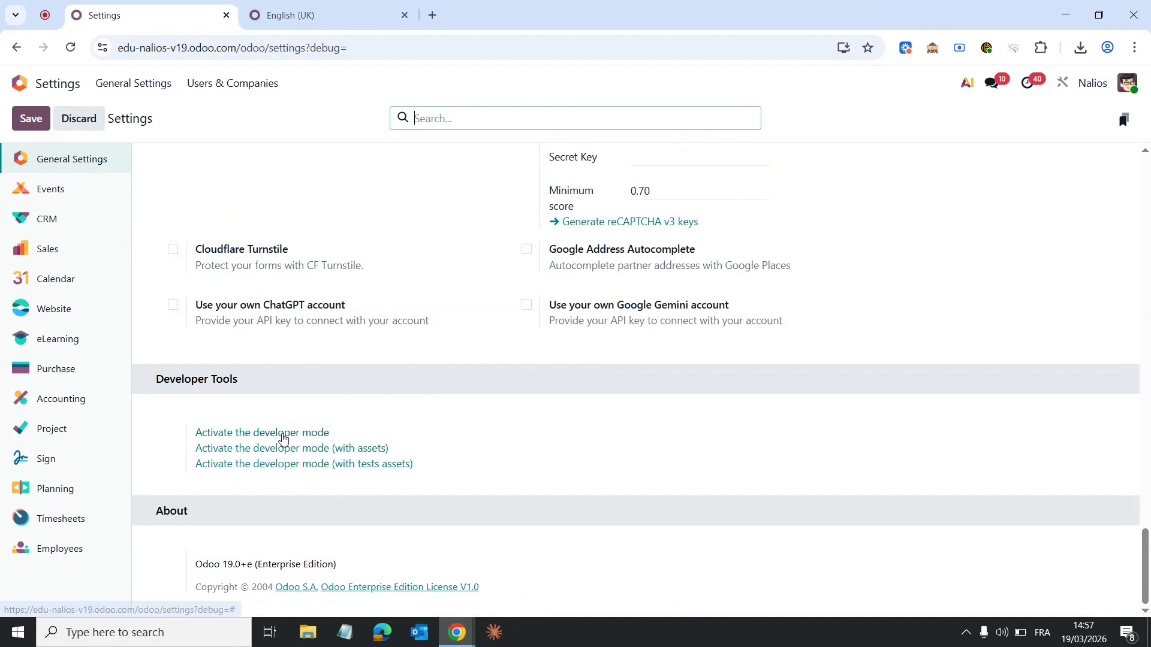
left_click(284, 436)
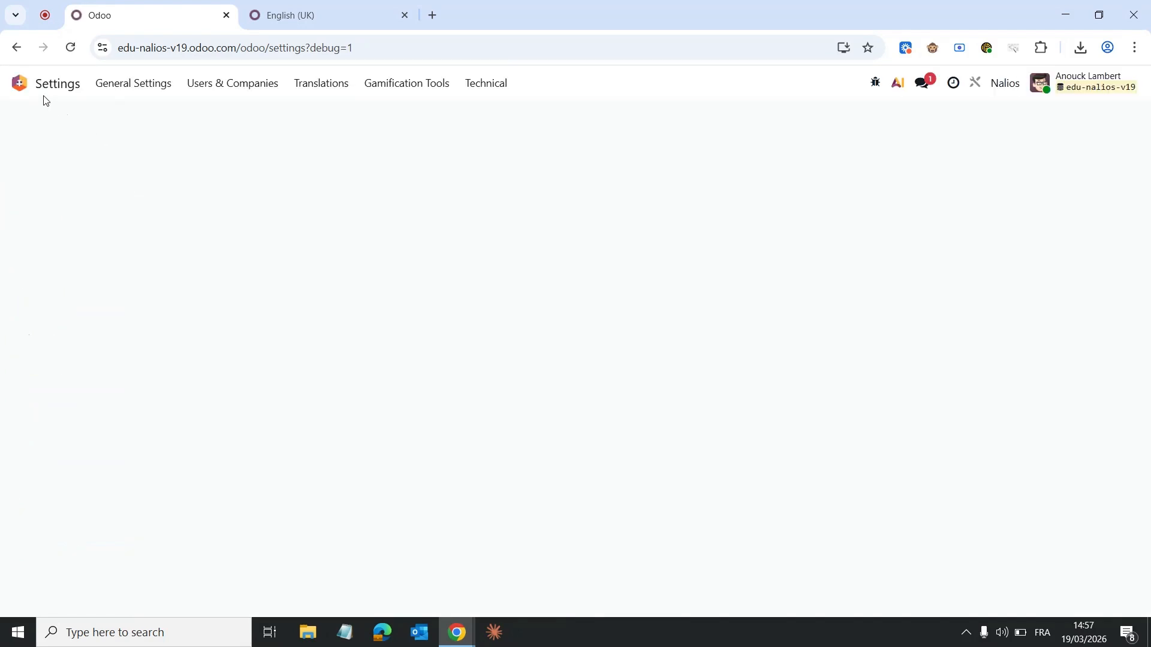
Return to the home screen and find and open the Export Translation wizard by searching for "transl"
left_click(19, 83)
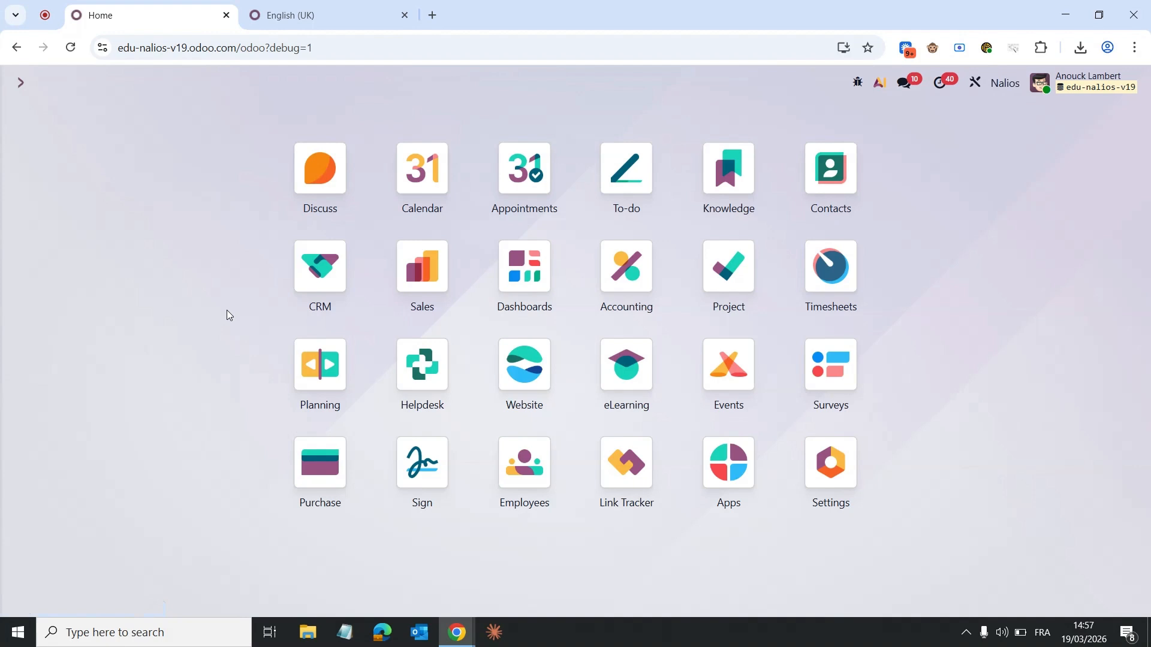
type("trn")
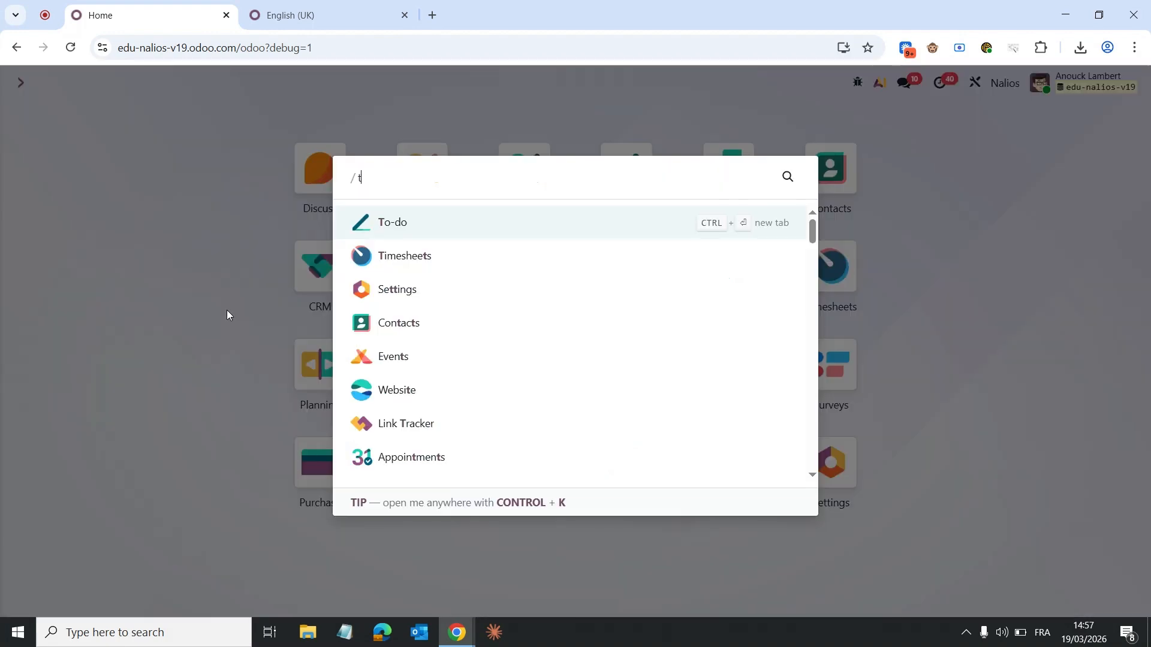
type("a")
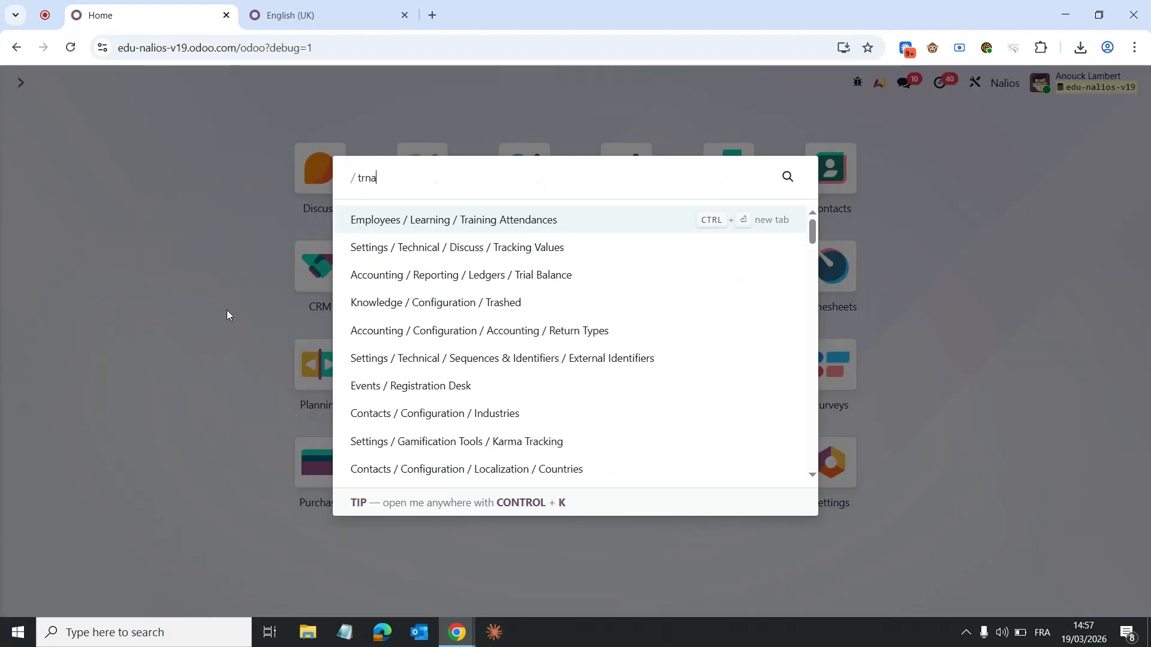
key("BackSpace")
key("BackSpace")
type("ansl")
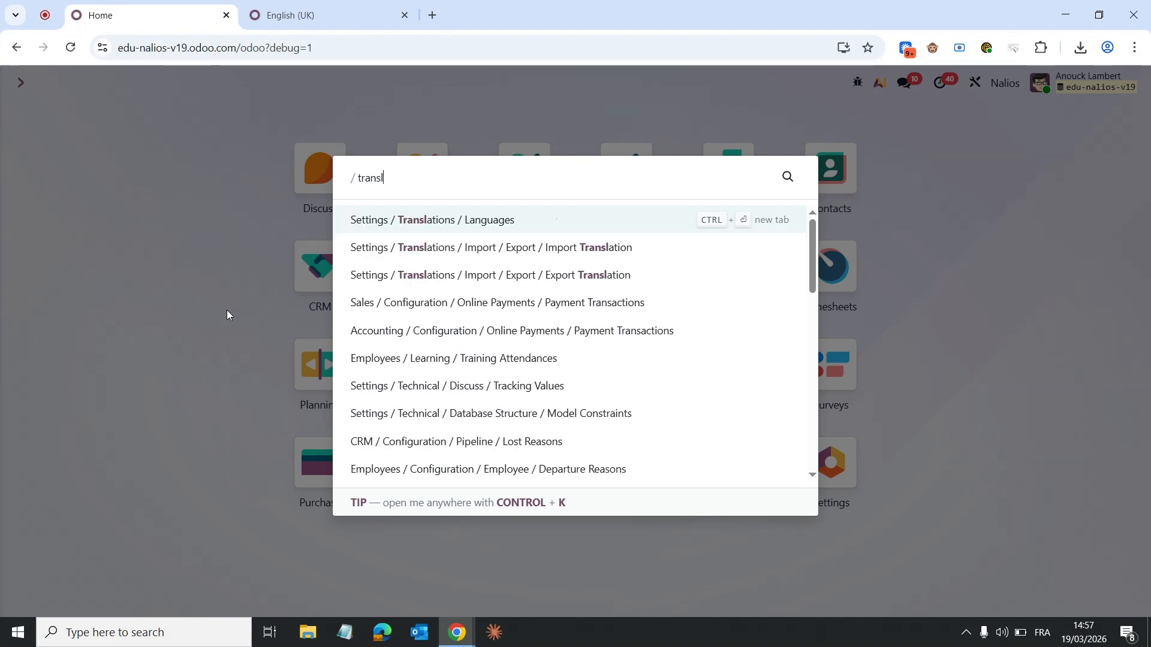
left_click(592, 280)
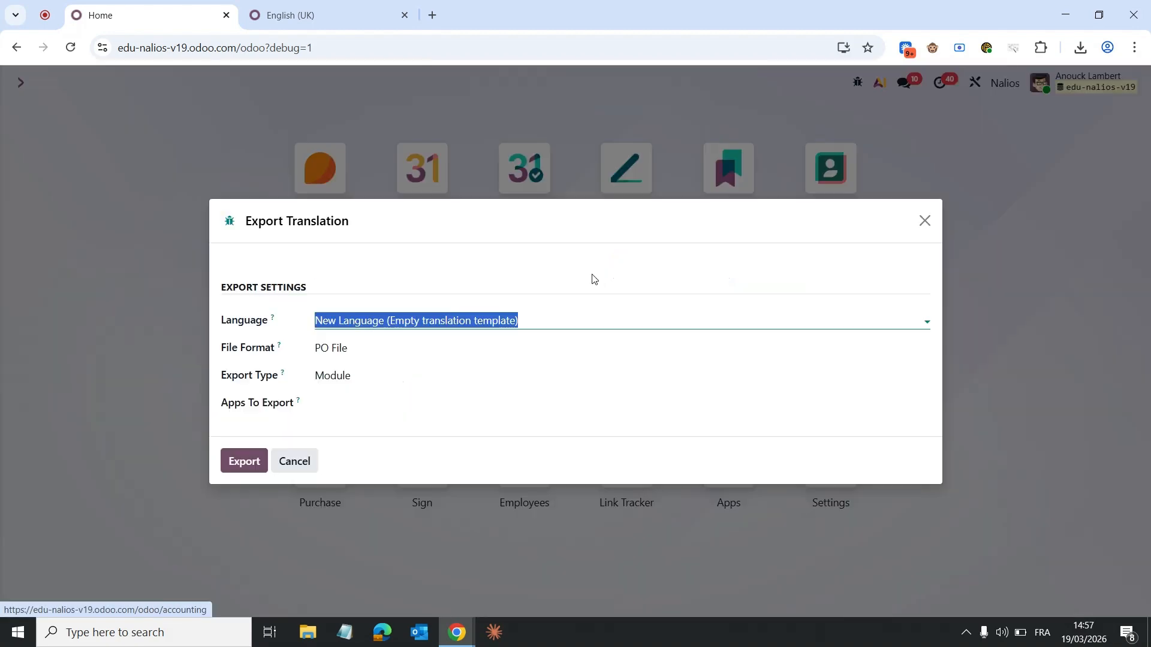
Set the translation export to the English (UK) language, keeping PO File as format and Module as export type
left_click(387, 320)
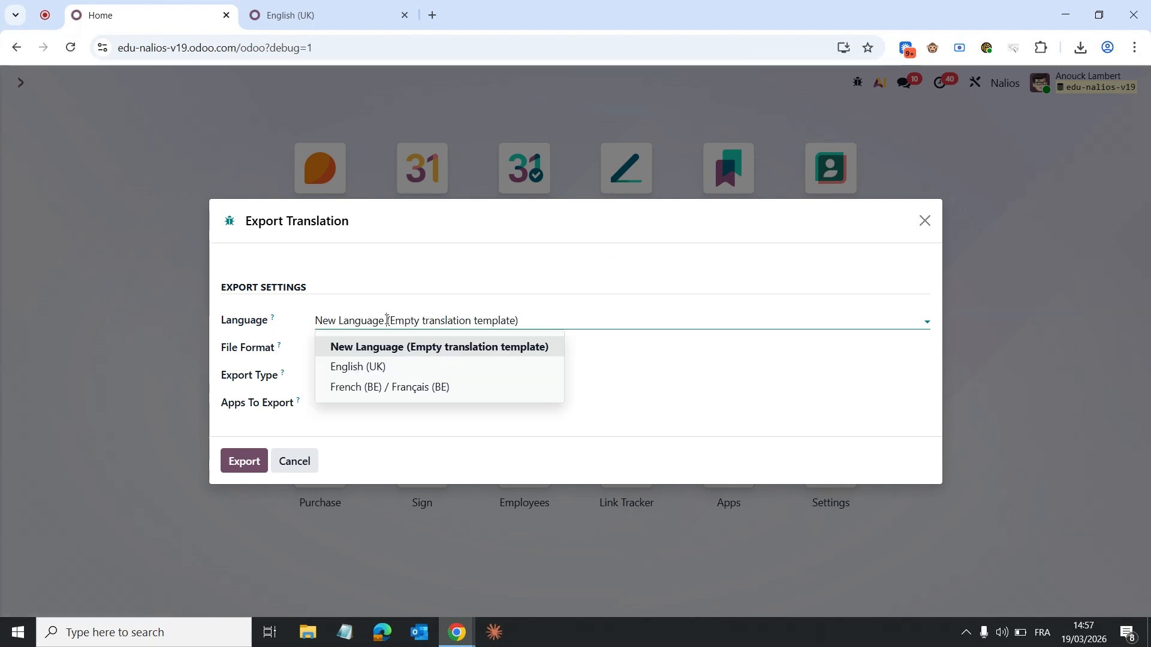
left_click(381, 372)
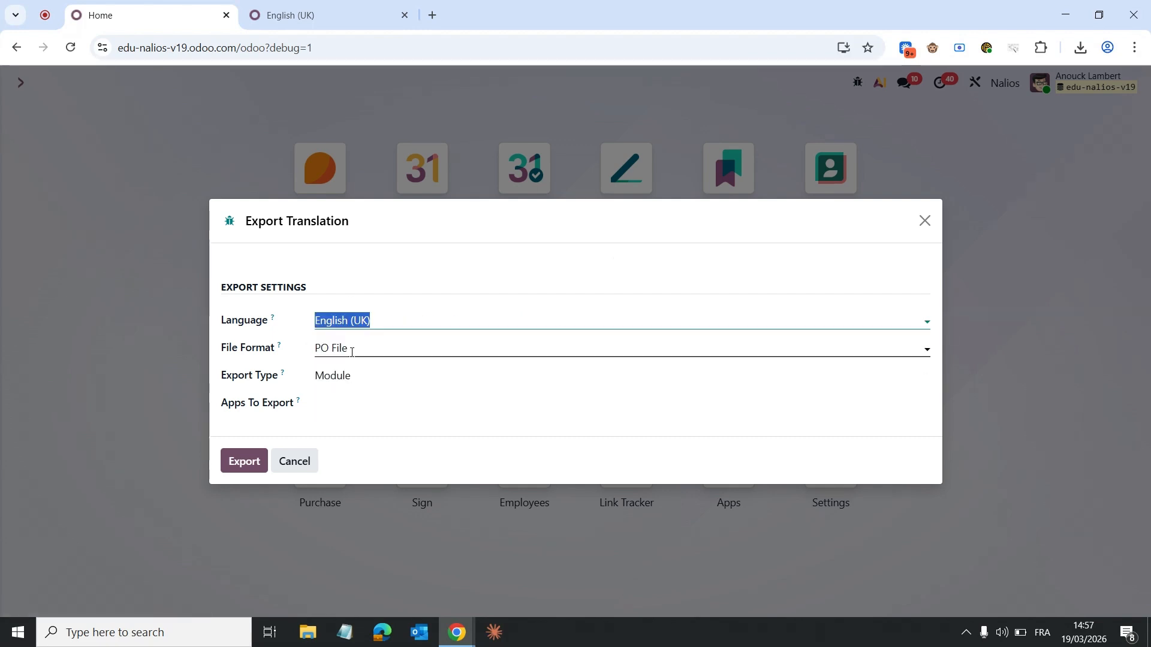
left_click(347, 353)
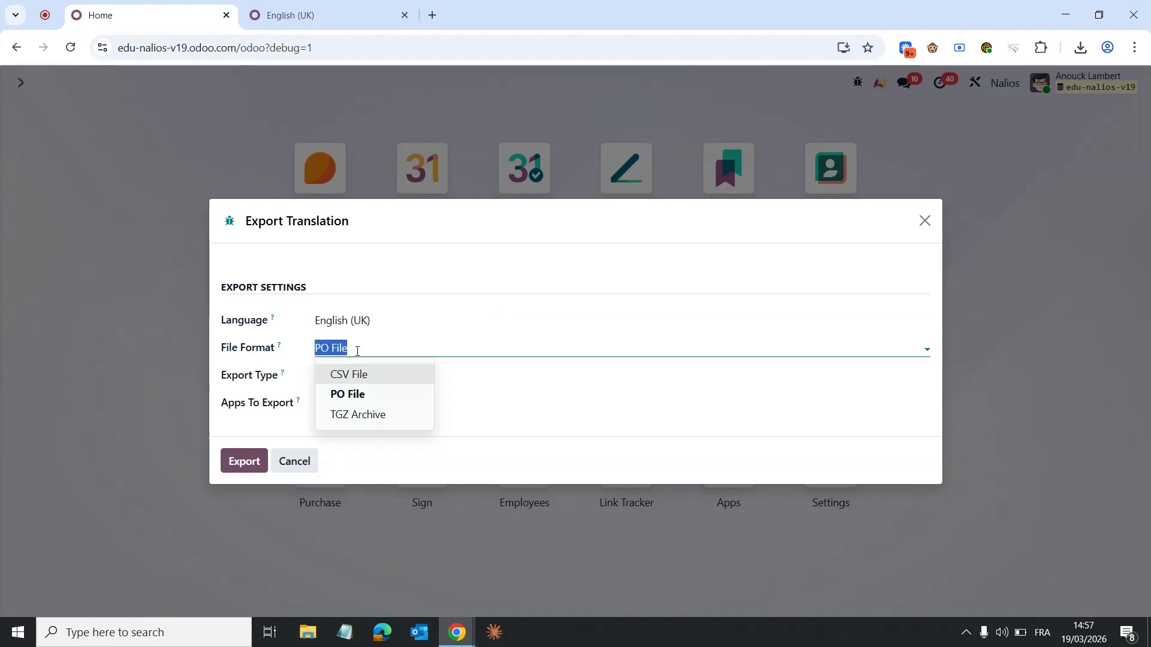
left_click(275, 369)
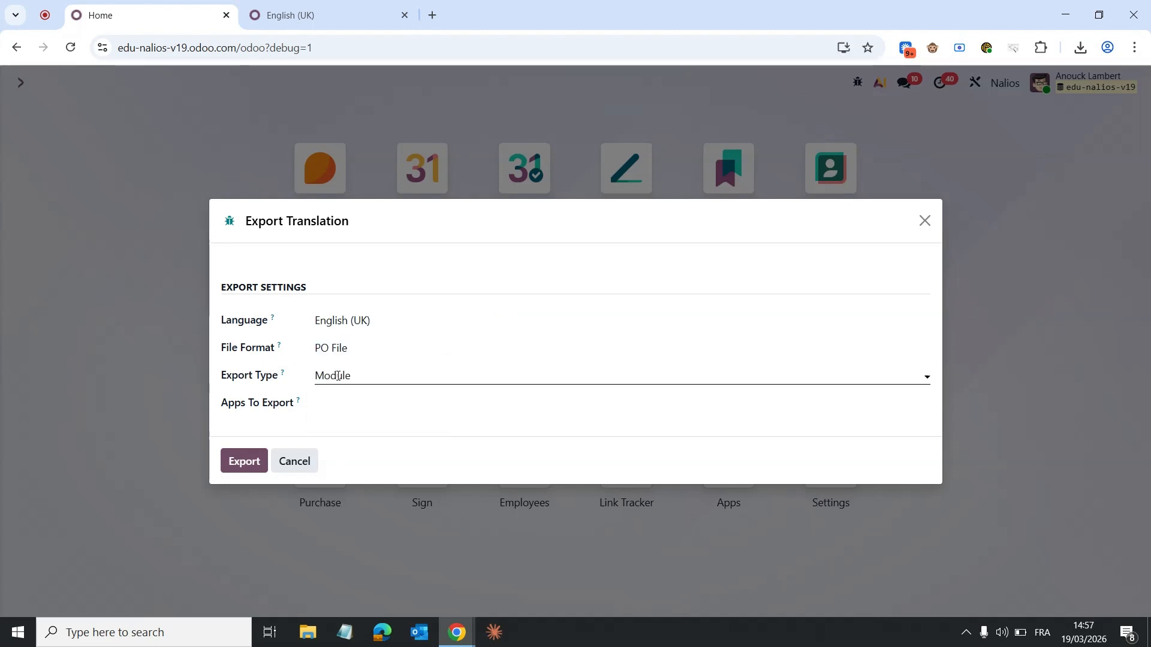
left_click(353, 379)
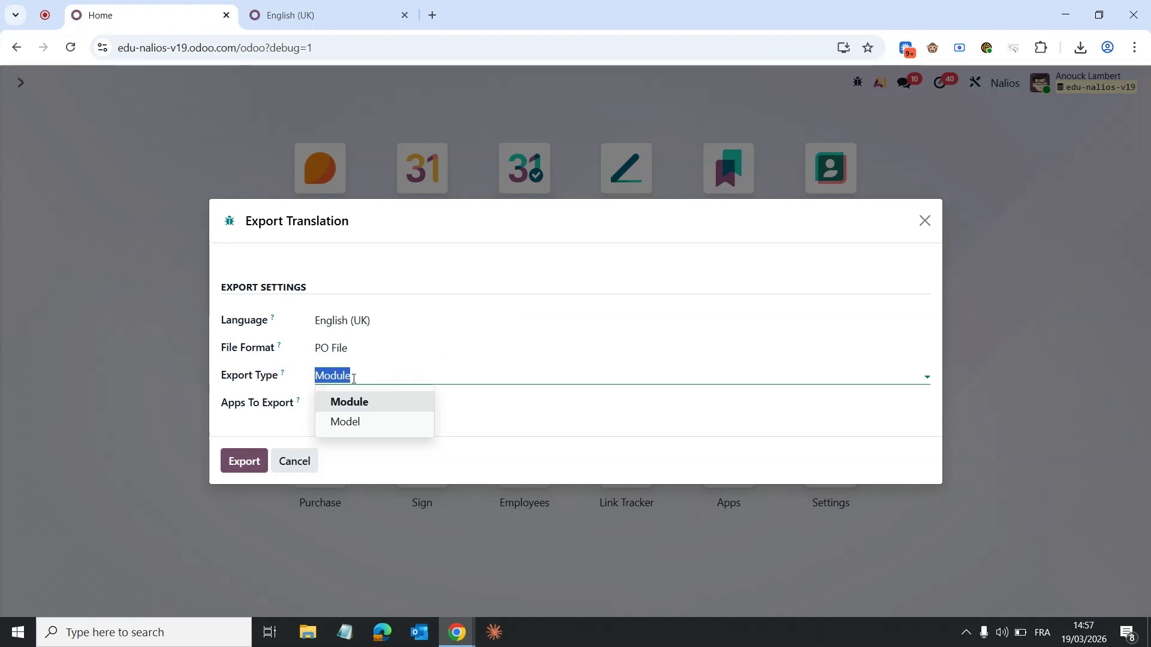
left_click(369, 411)
left_click(369, 407)
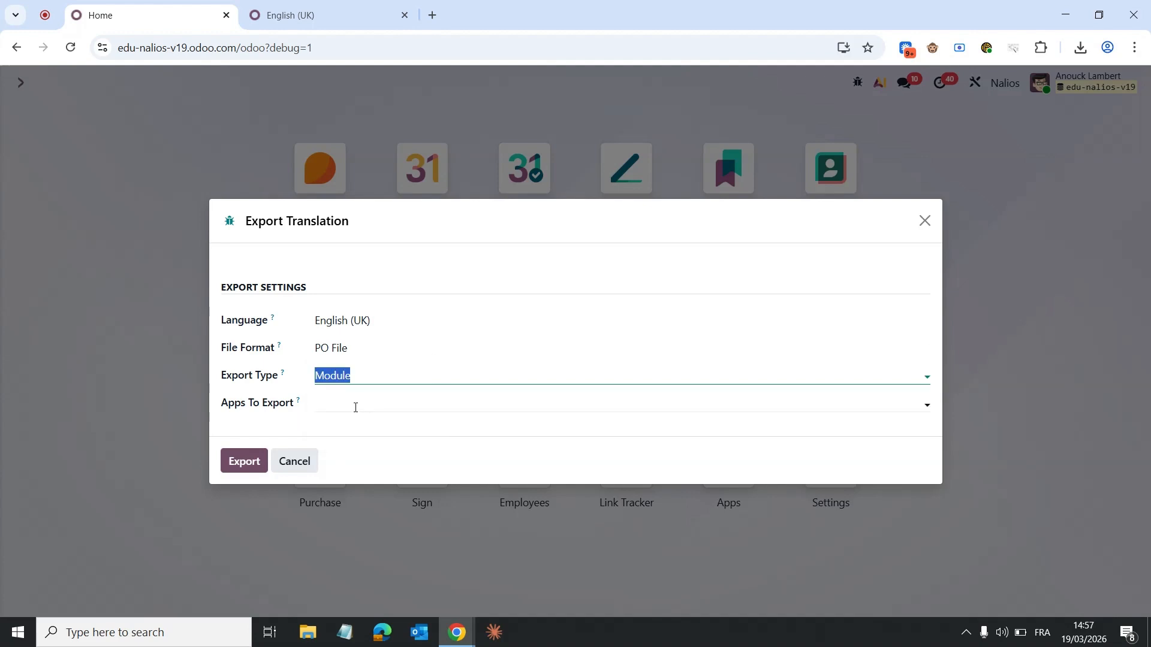
Choose Employees as the app to export, run the export and download the resulting en_GB.po file
left_click(356, 408)
type("emplo")
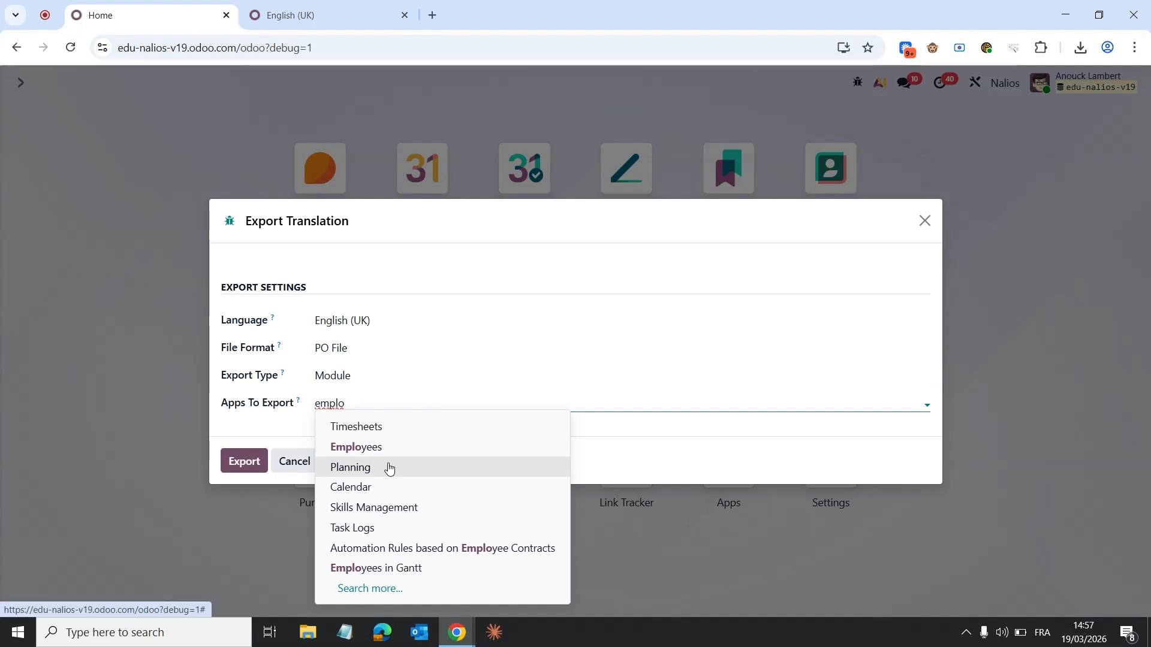
left_click(384, 453)
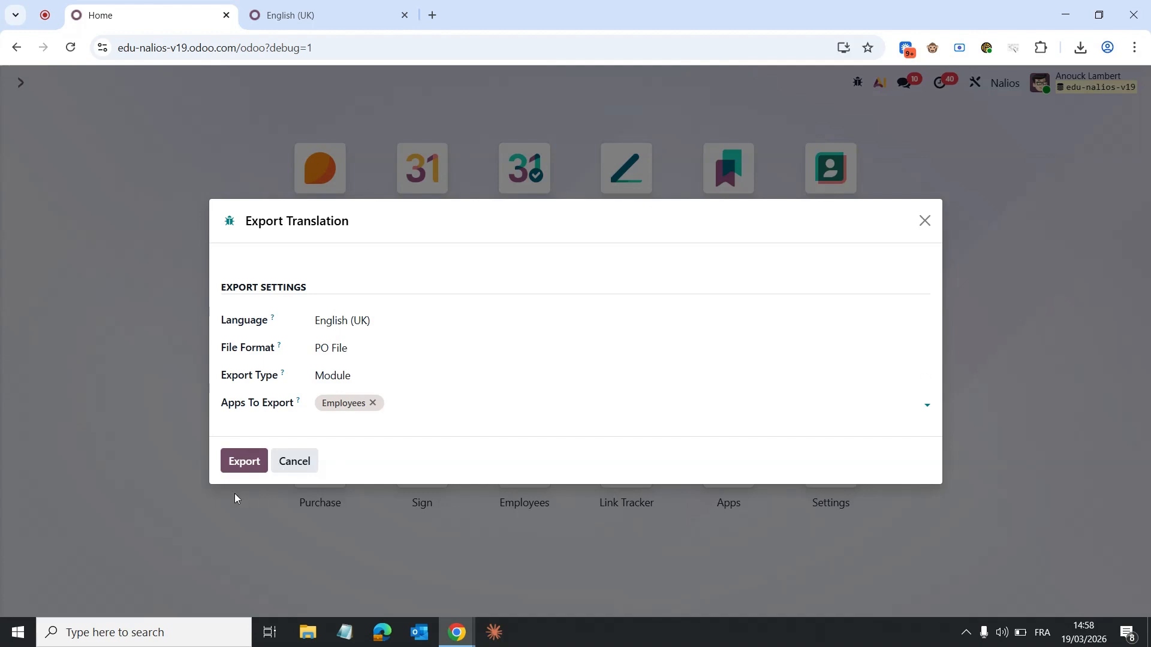
left_click(239, 463)
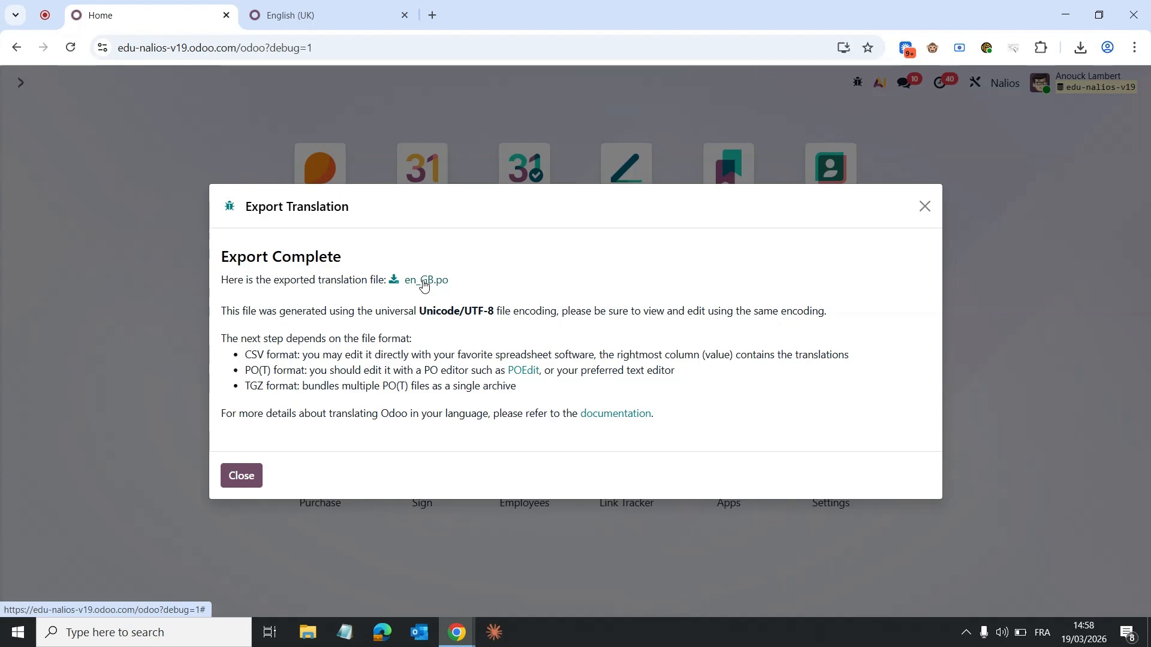
left_click(423, 284)
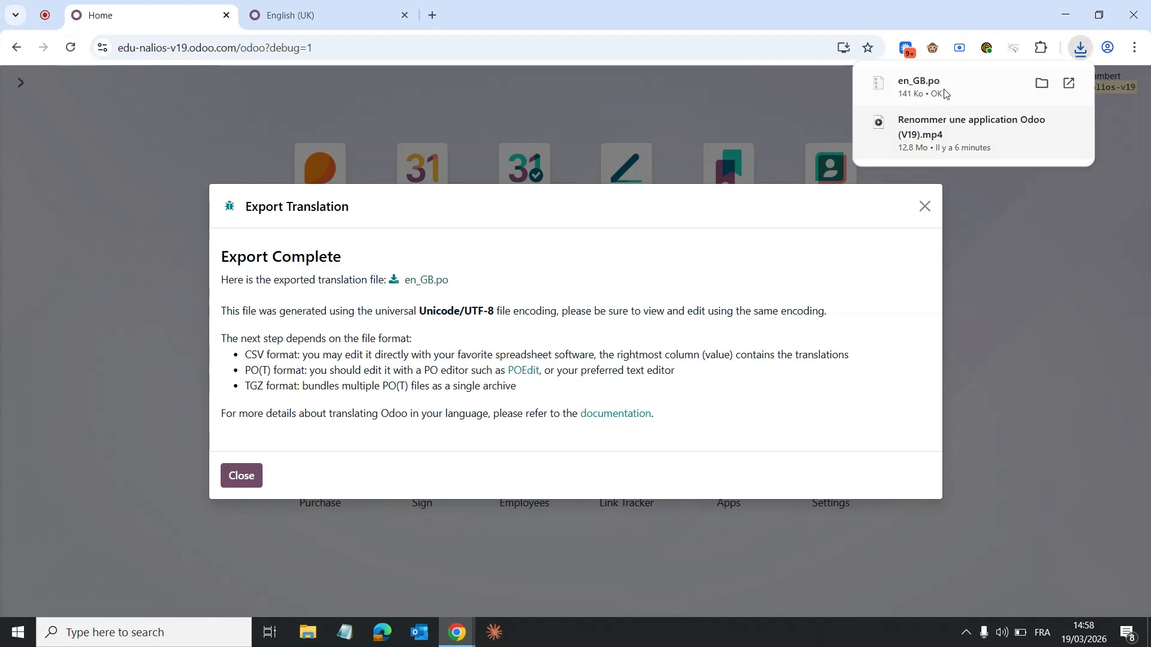
Open the downloaded en_GB.po file in Poedit and find the entry whose source text is exactly "Employees"
left_click(945, 91)
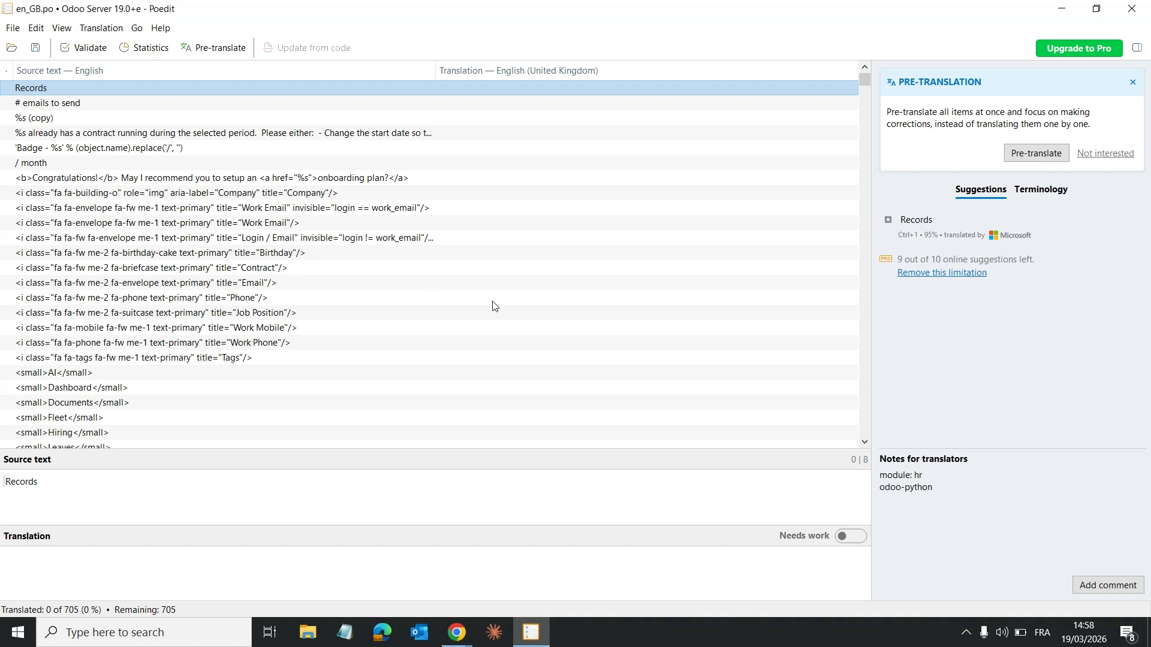
key("ctrl+f")
type("em")
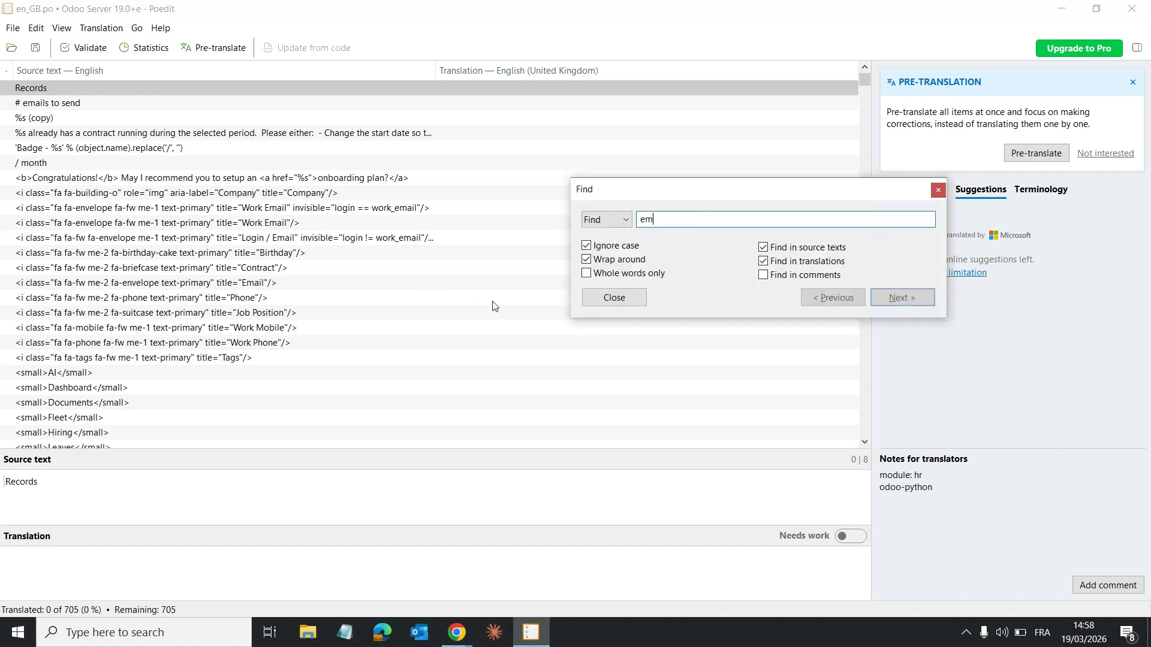
type("ployees")
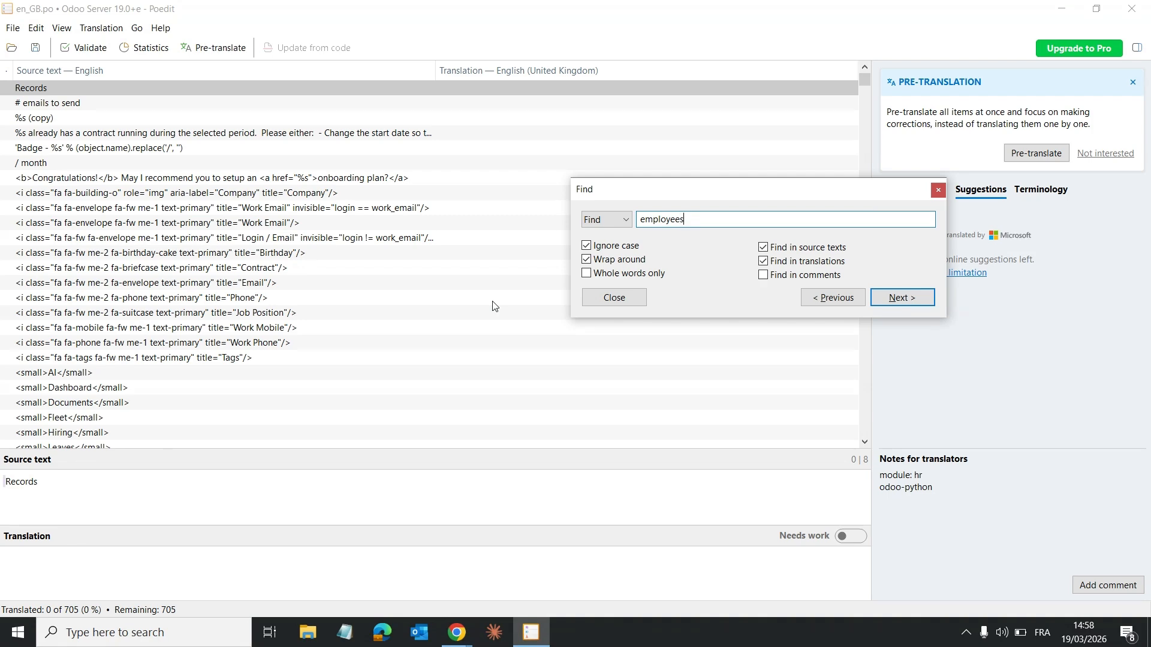
key("Return")
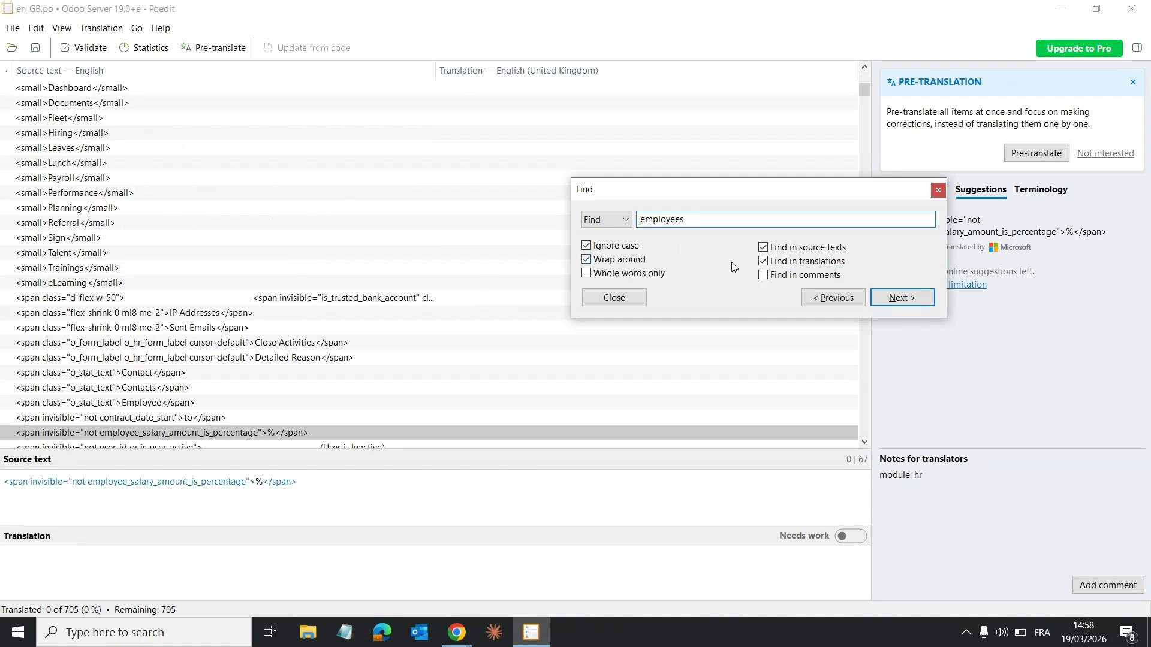
left_click(902, 298)
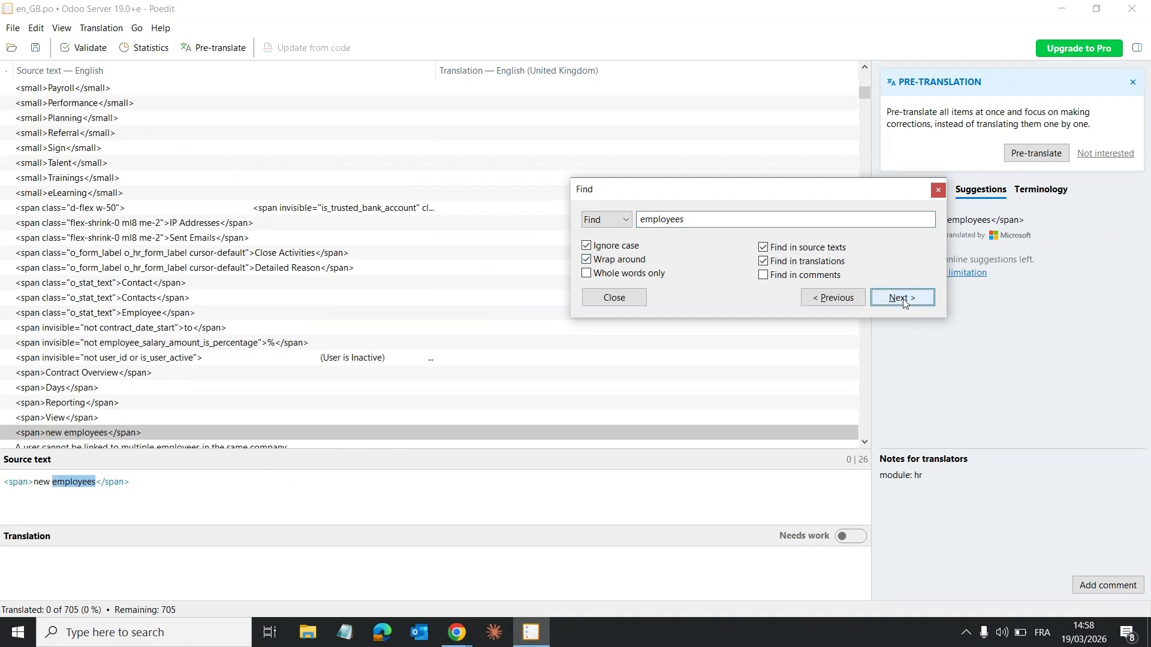
left_click(903, 299)
left_click(903, 299)
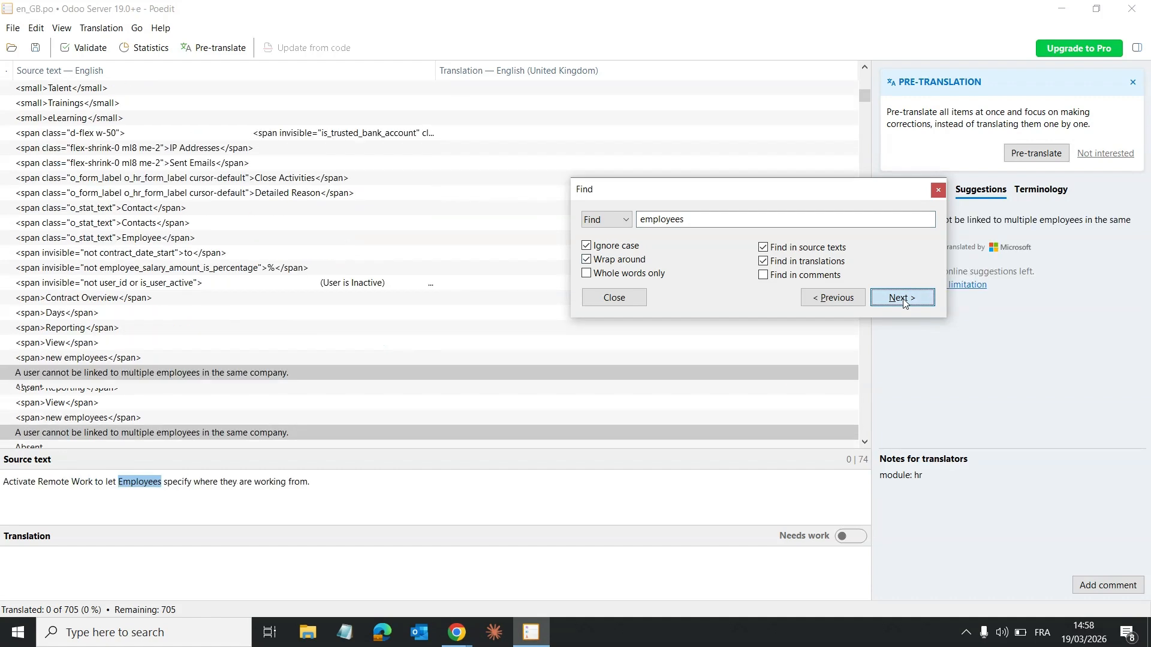
left_click(903, 299)
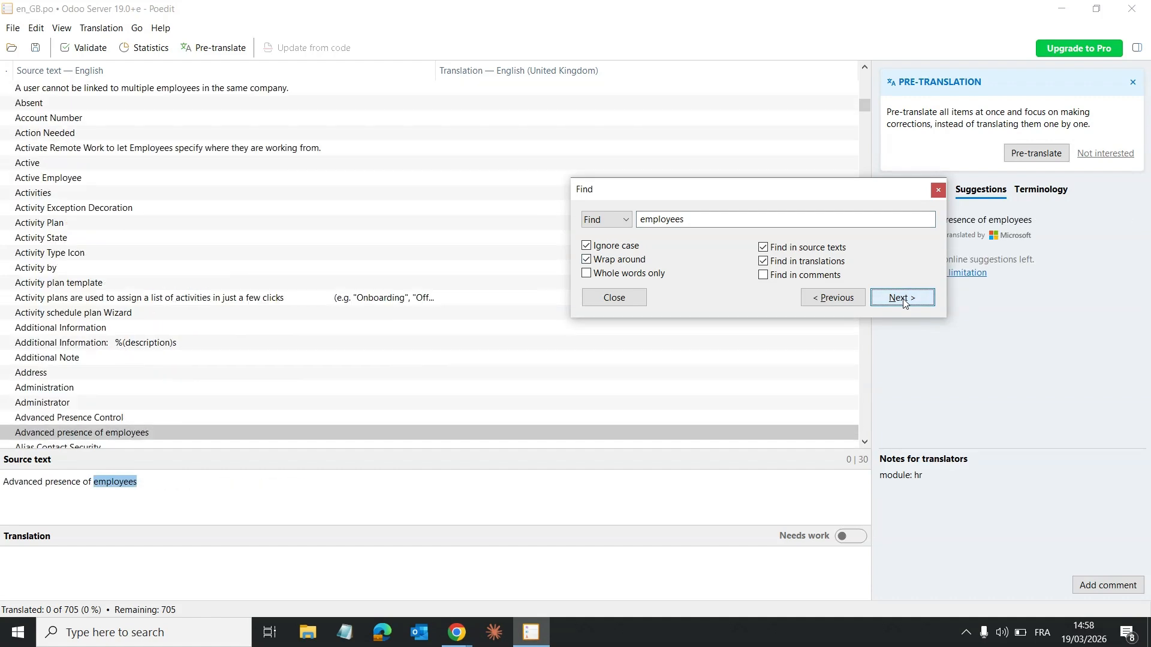
left_click(903, 299)
left_click(903, 299)
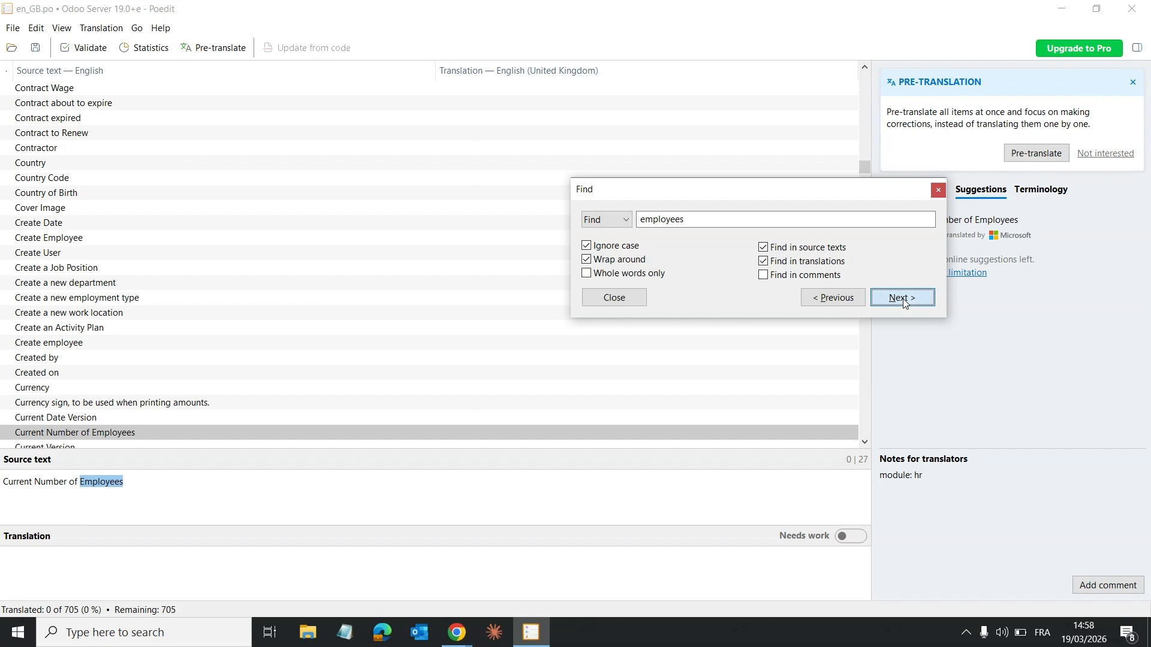
left_click(903, 299)
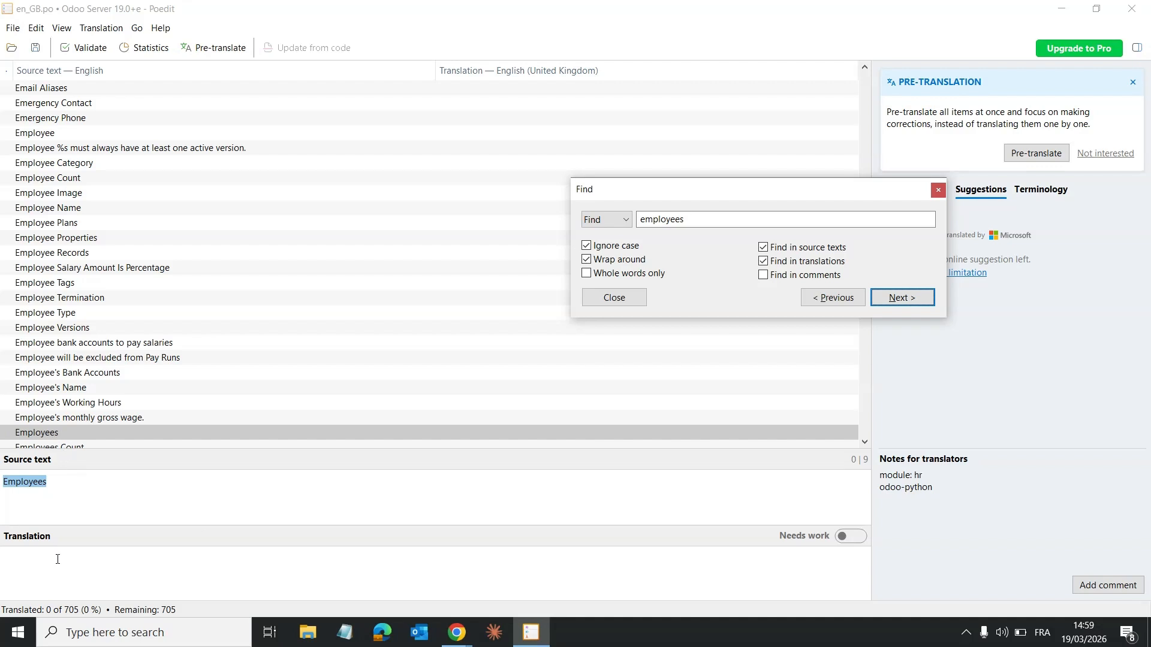
Close the search, enter "Candidates" as the translation of the "Employees" entry and save the file
left_click(45, 485)
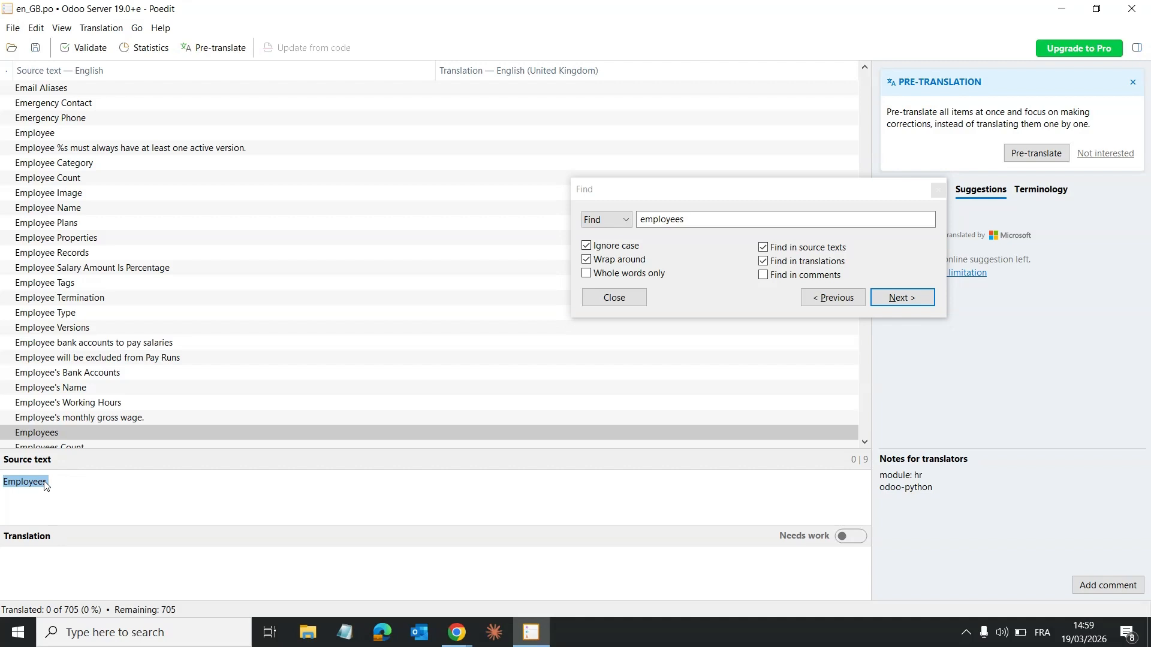
left_click(938, 191)
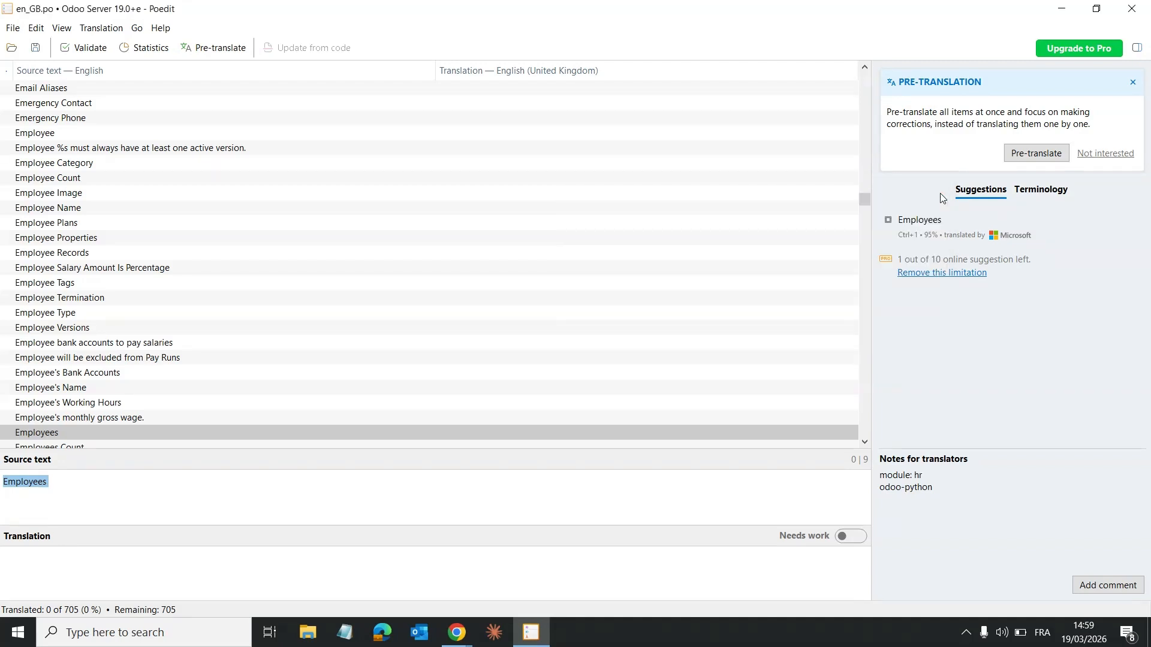
double_click(73, 483)
type("Candidates")
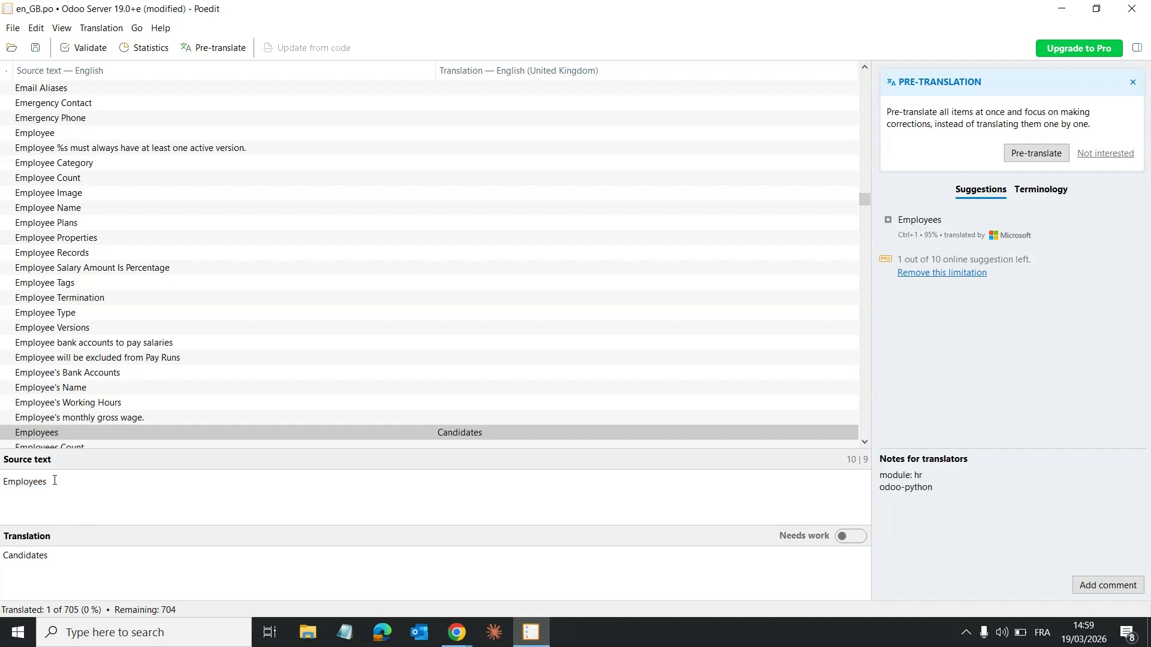
left_click(37, 48)
Go back to Odoo in the browser, close the finished export dialog and open the Import Translation wizard
left_click(1064, 9)
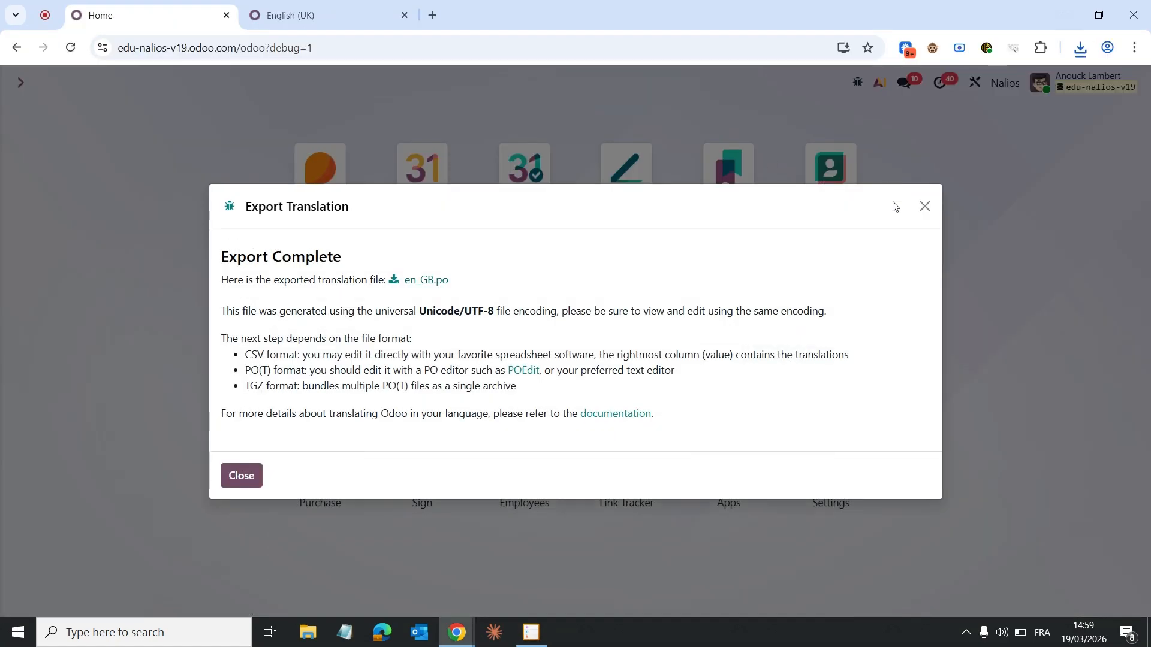
left_click(920, 206)
key("ctrl+k")
type("/ tran")
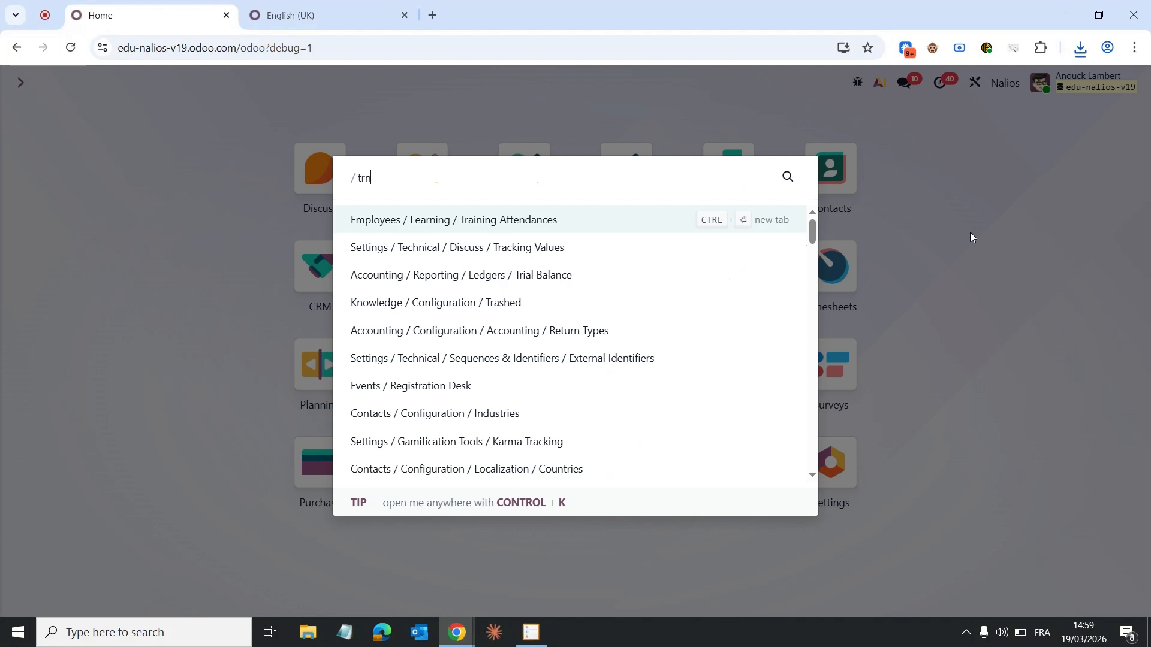
type("sl")
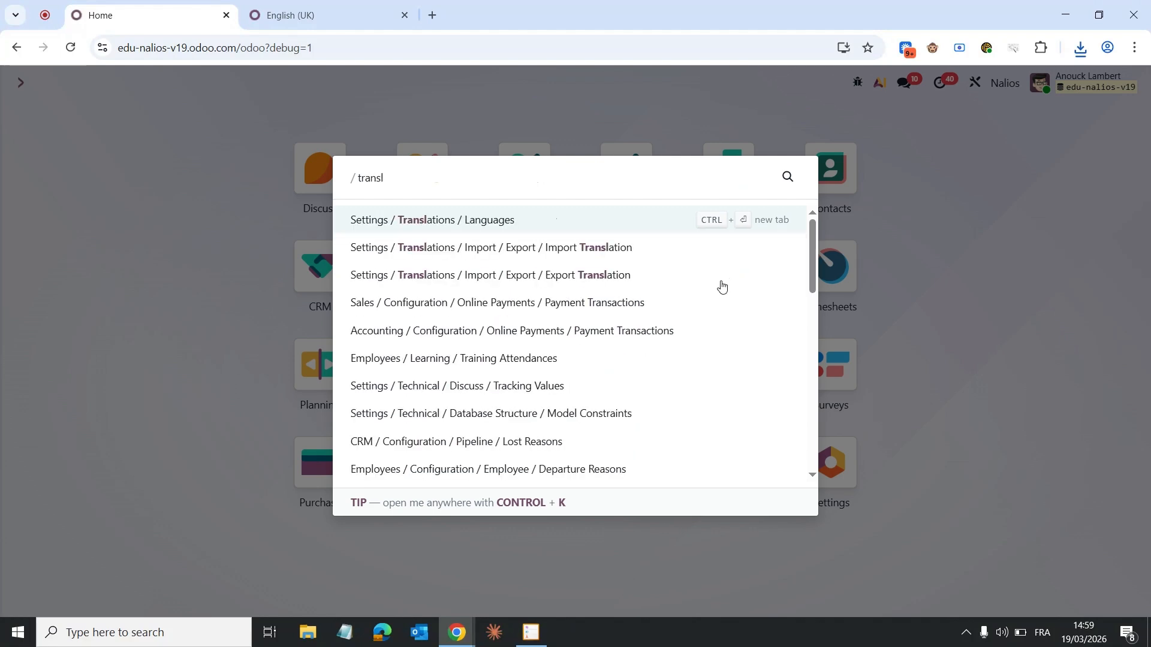
left_click(552, 253)
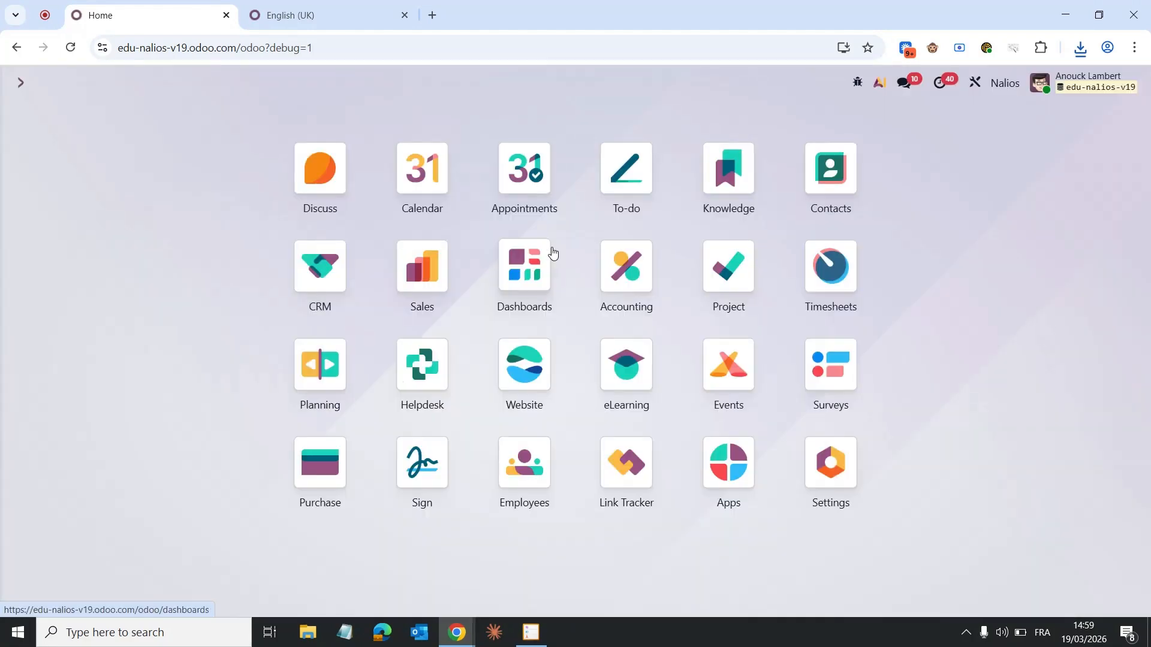
Switch to the other browser tab to view the English (UK) language record with its name and codes
left_click(350, 16)
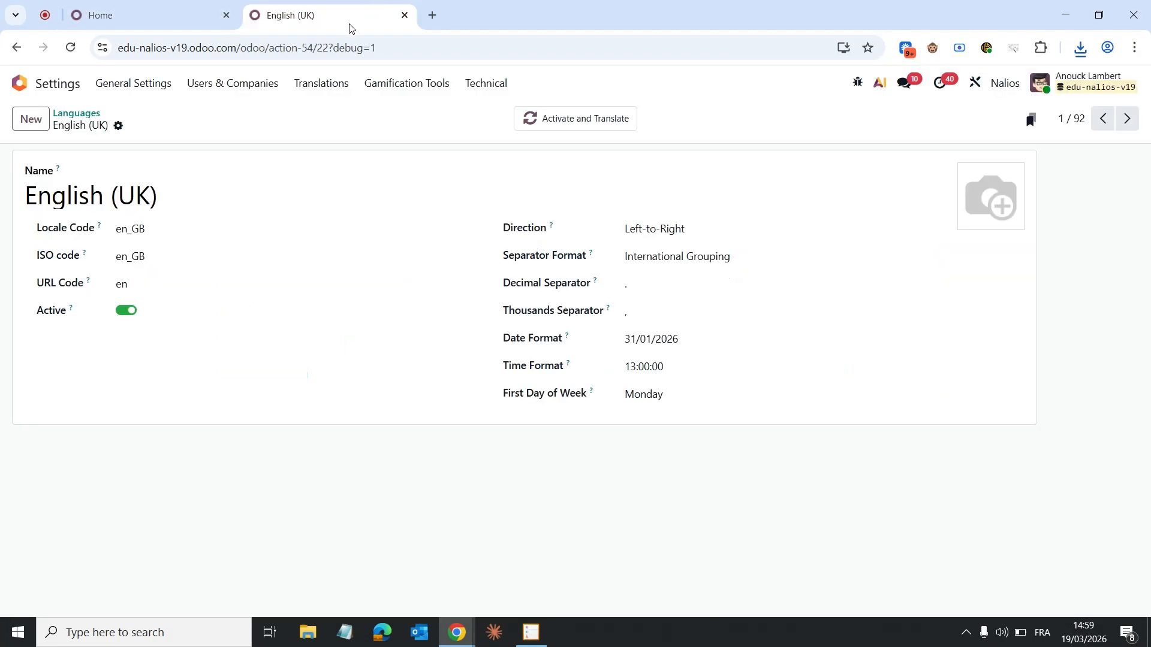
Copy the language record's name, "English (UK)", into the language name of the Import Translation wizard
triple_click(152, 194)
key("ctrl+c")
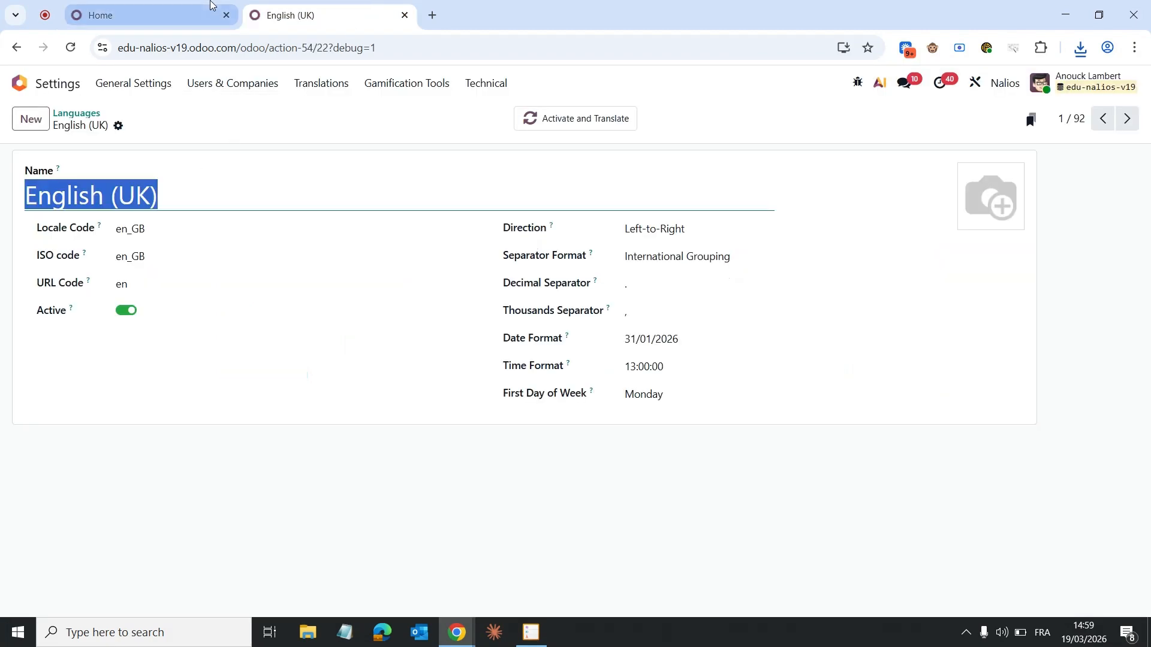
left_click(210, 4)
key("ctrl+v")
Copy the locale code "en_GB" from the language record into the code of the Import Translation wizard
left_click(340, 5)
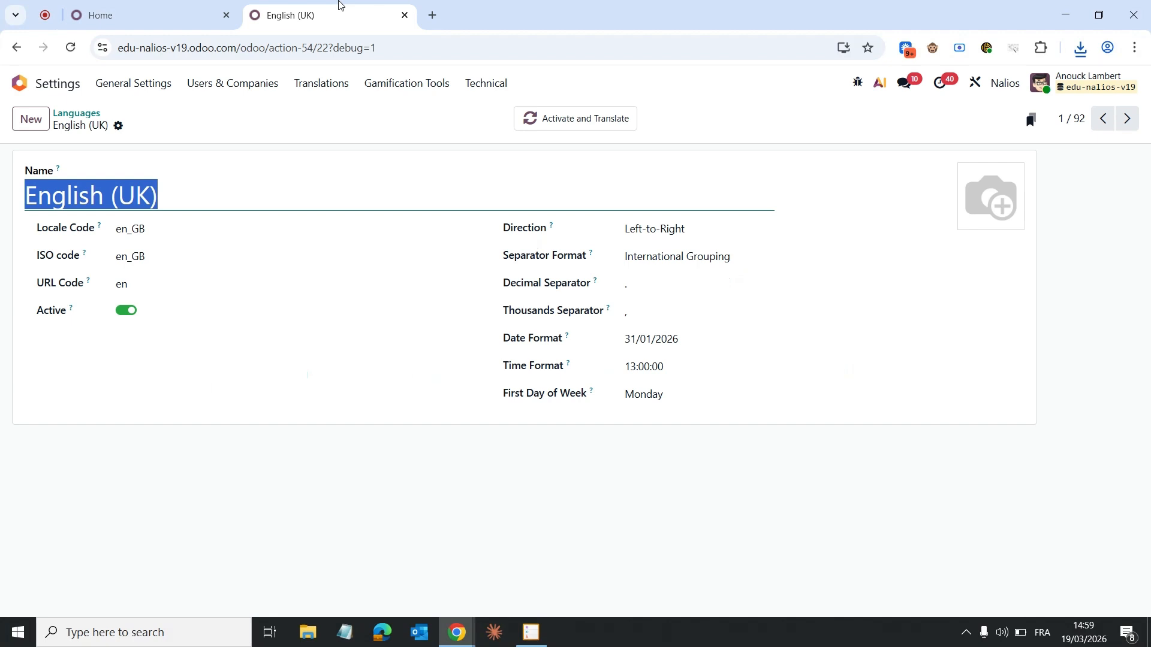
triple_click(173, 230)
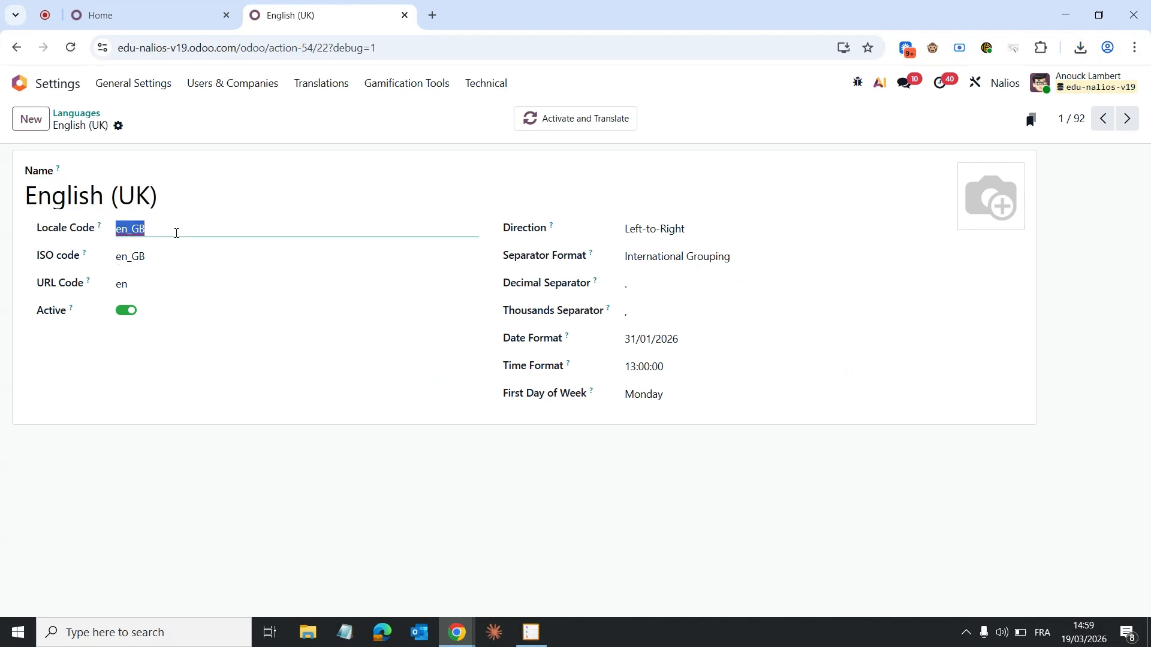
left_click(172, 12)
left_click_drag(172, 12, 283, 20)
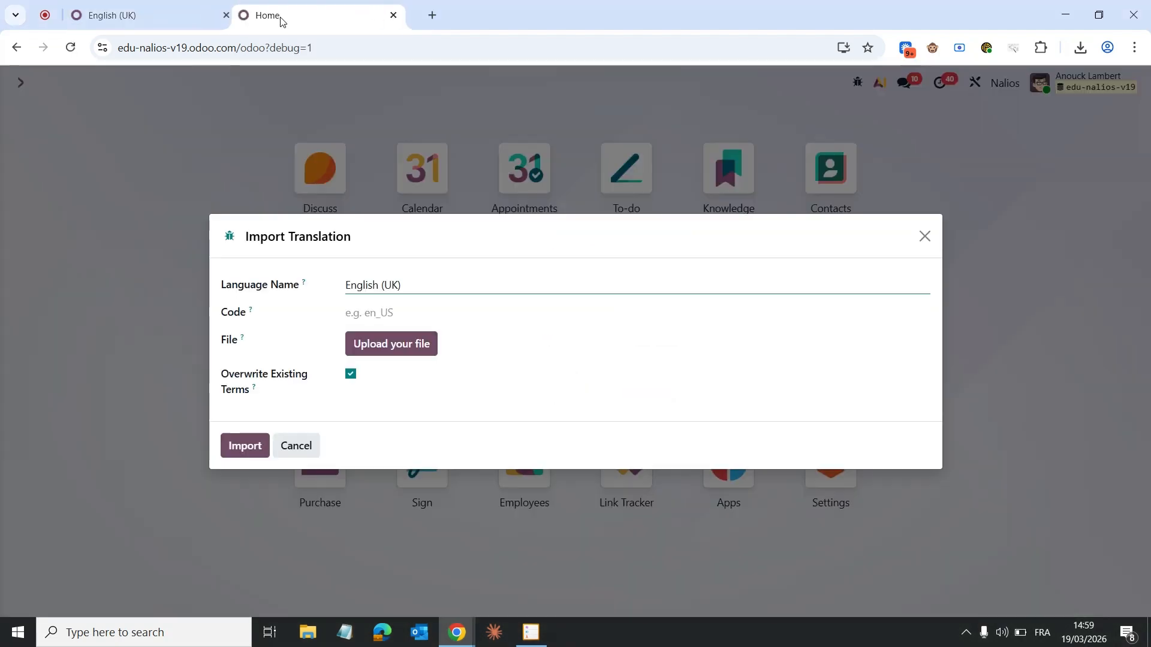
left_click(413, 315)
key("ctrl+v")
Import the en_GB.po file from the Downloads folder and reload the Odoo home page
left_click(414, 346)
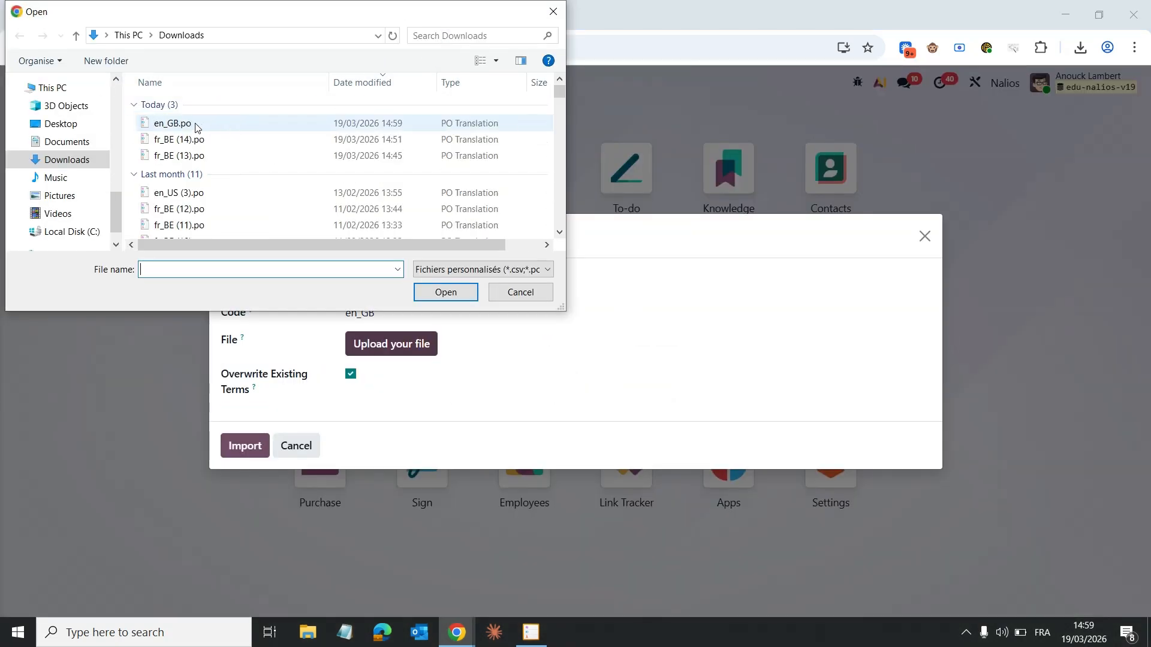
left_click(191, 125)
left_click(446, 292)
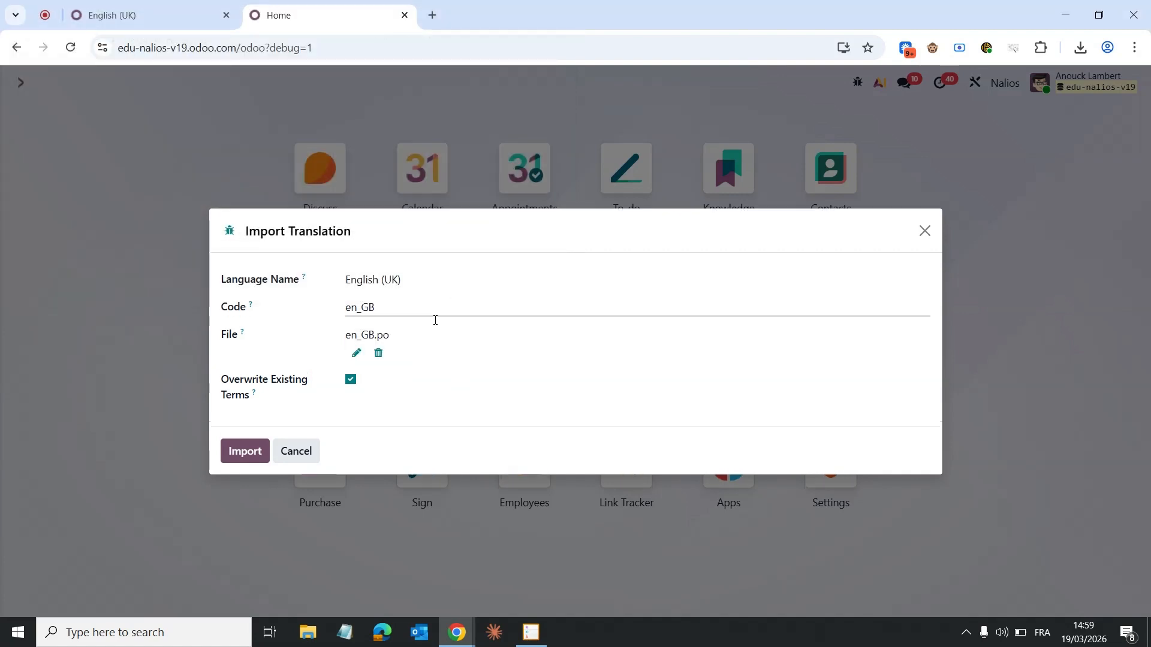
left_click(248, 453)
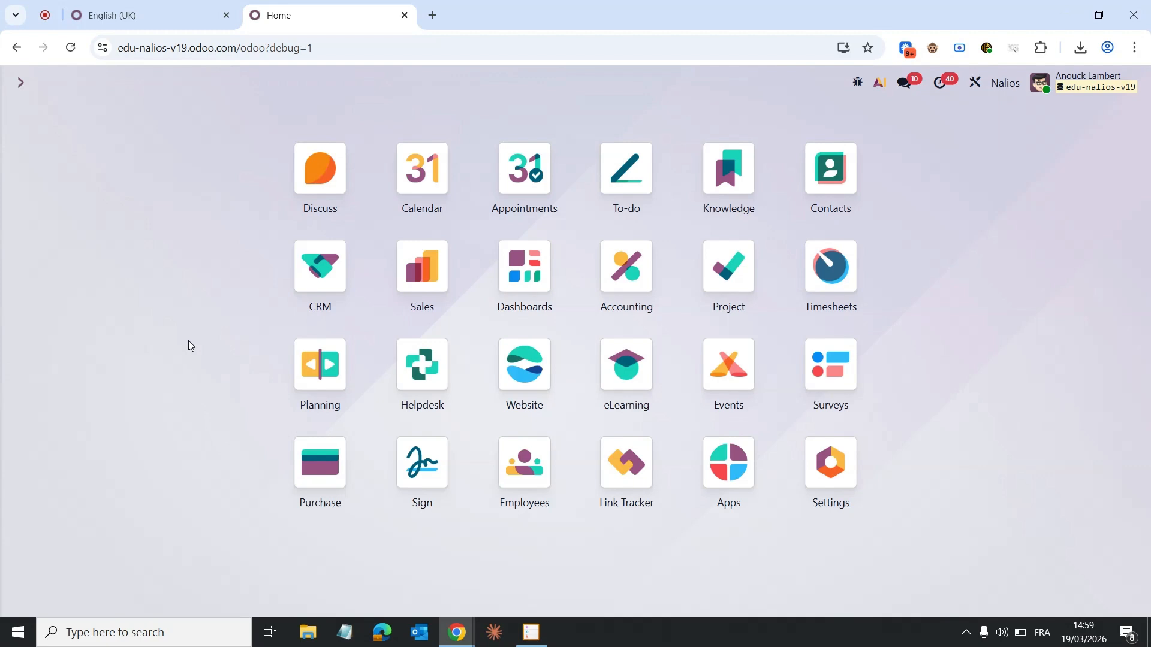
key("F5")
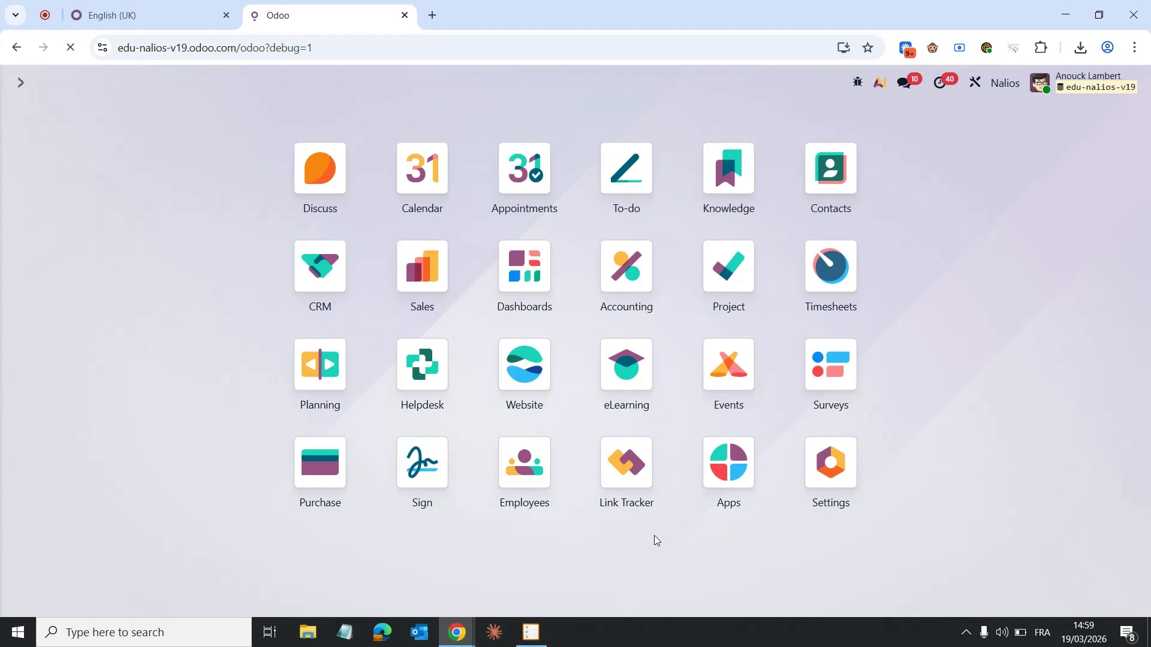